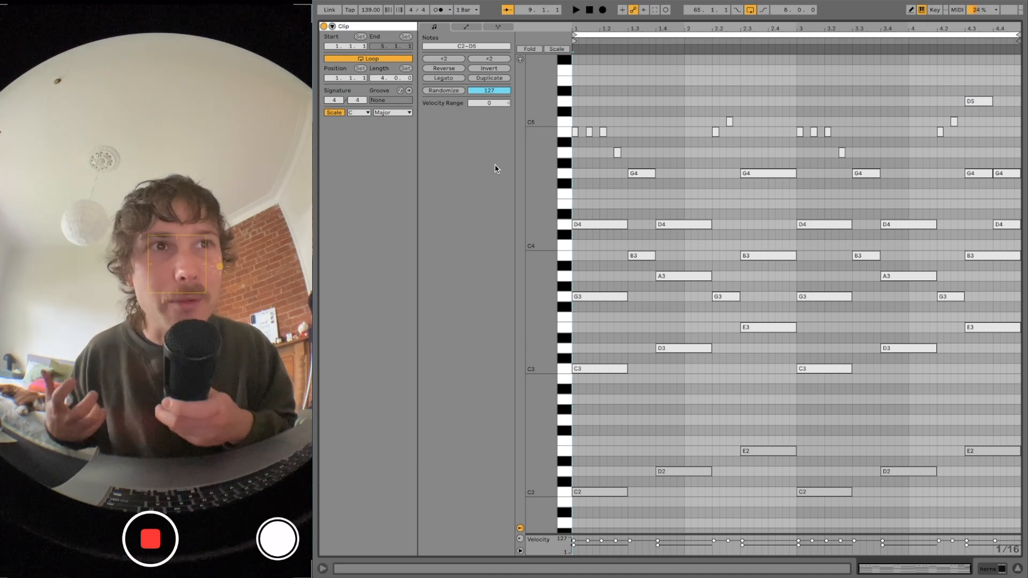
# Examine the C3, D3 and E3 root notes in the first half of the clip and their repeat in the second.
pyautogui.scroll(-3, 575, 302)
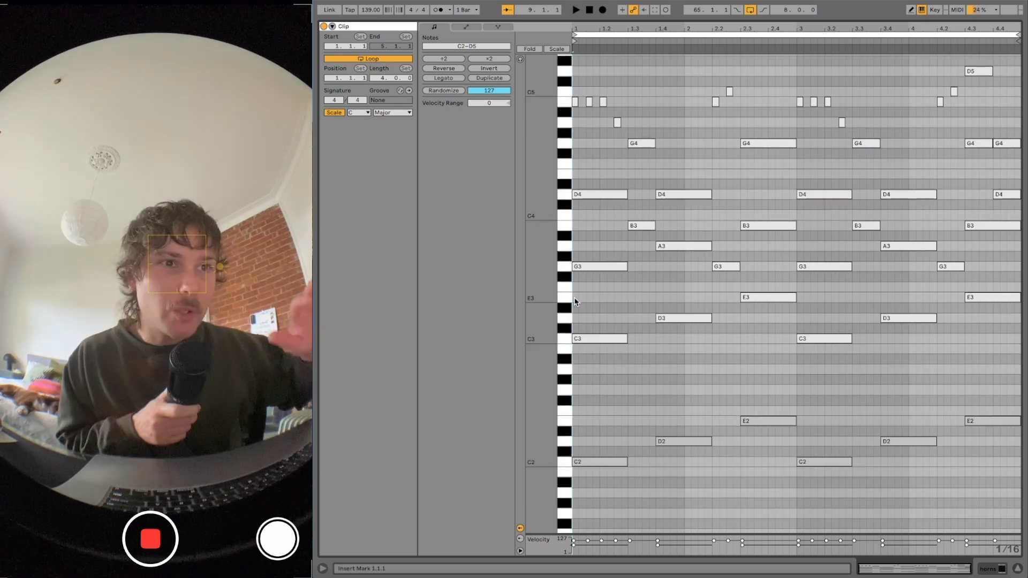
pyautogui.click(583, 338)
pyautogui.click(676, 319)
pyautogui.click(777, 297)
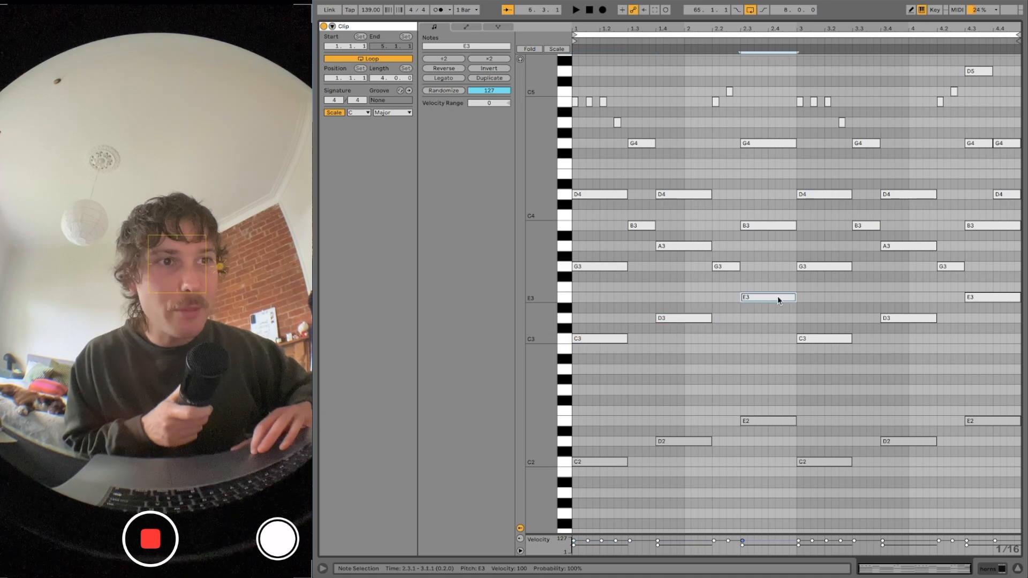
pyautogui.click(573, 301)
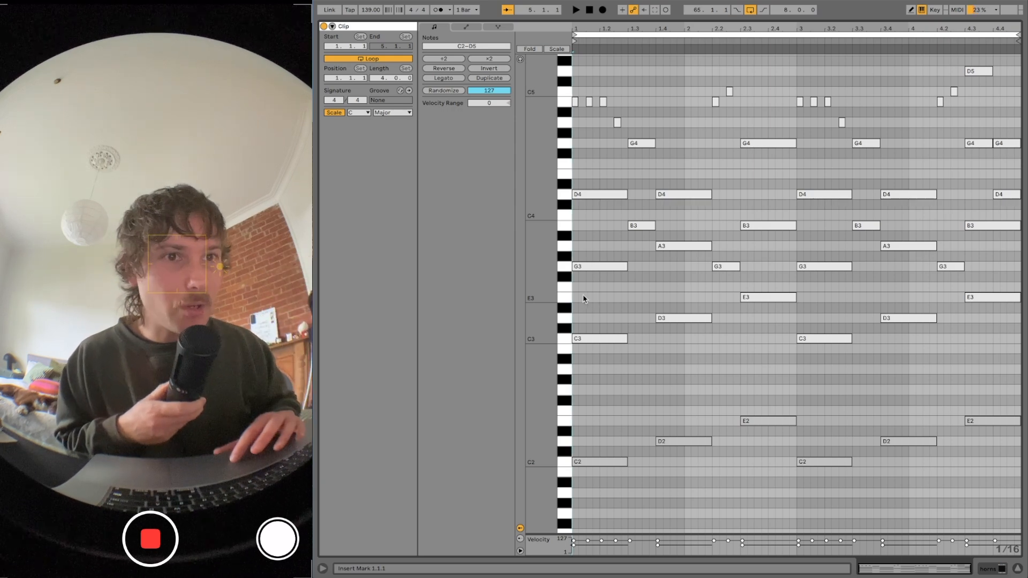
pyautogui.moveTo(576, 296); pyautogui.dragTo(776, 348)
pyautogui.hotkey('ctrl', 'd')
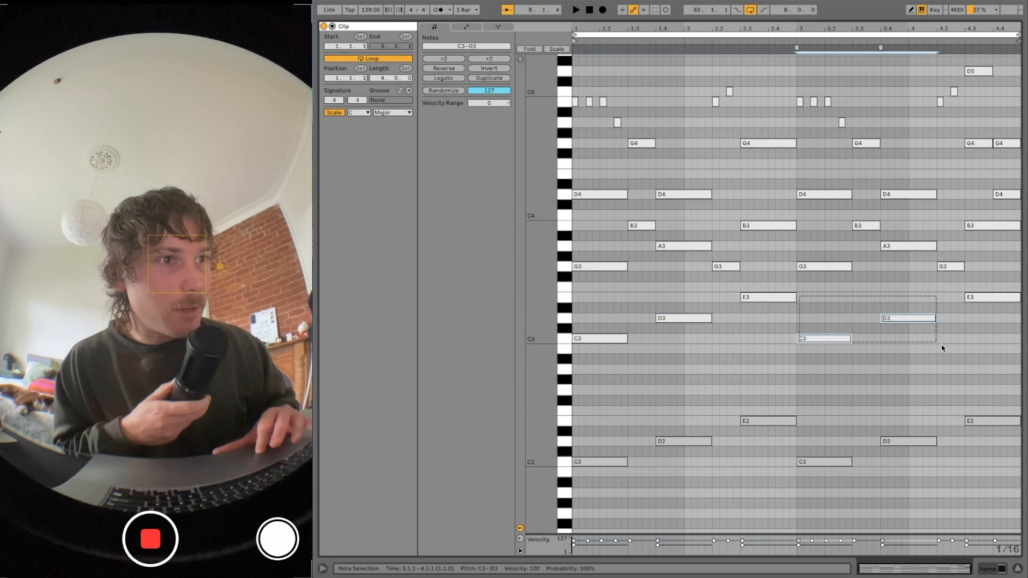
pyautogui.click(576, 364)
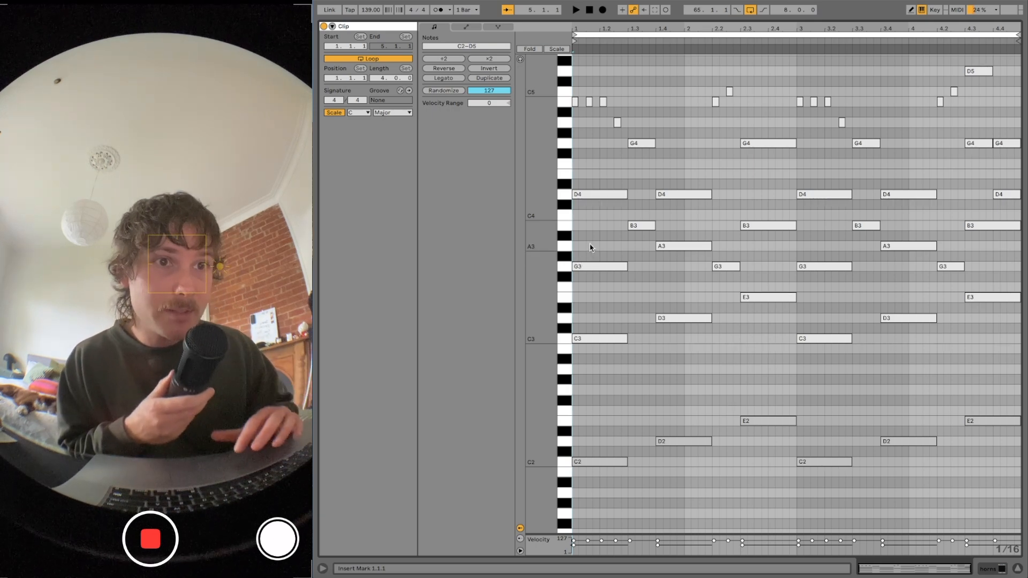
# Examine the spacing between the D3 and E3 root notes and the chord notes above them.
pyautogui.scroll(2, 590, 247)
pyautogui.click(668, 333)
pyautogui.click(766, 284)
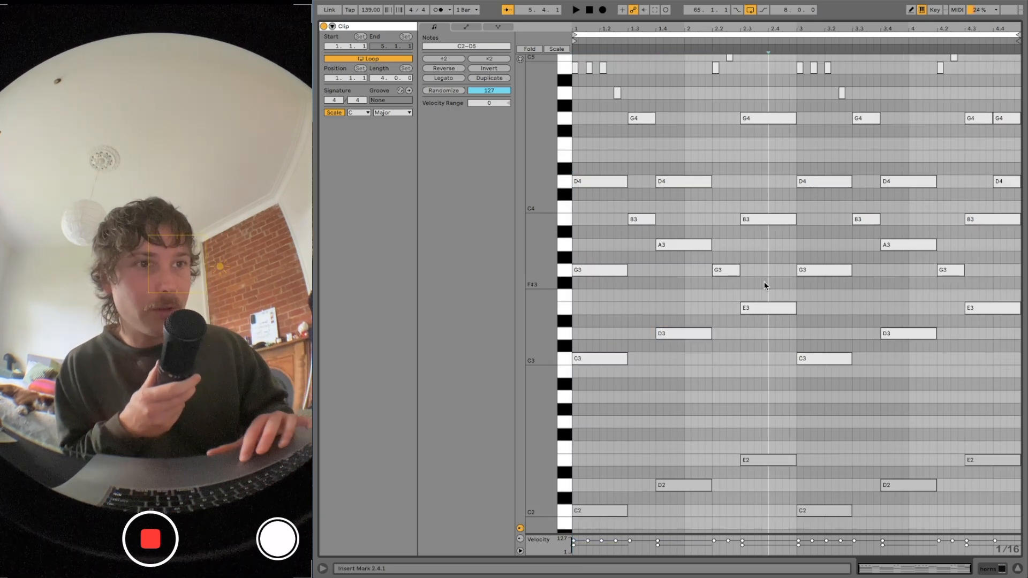
pyautogui.click(767, 309)
pyautogui.click(670, 309)
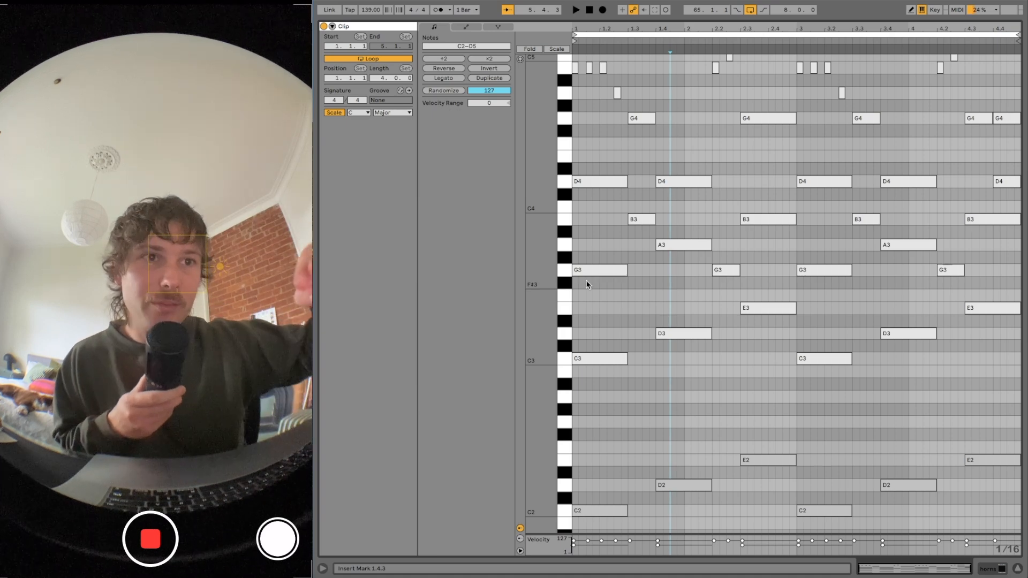
# Transpose the first D4 chord note down one octave and back up again.
pyautogui.click(591, 183)
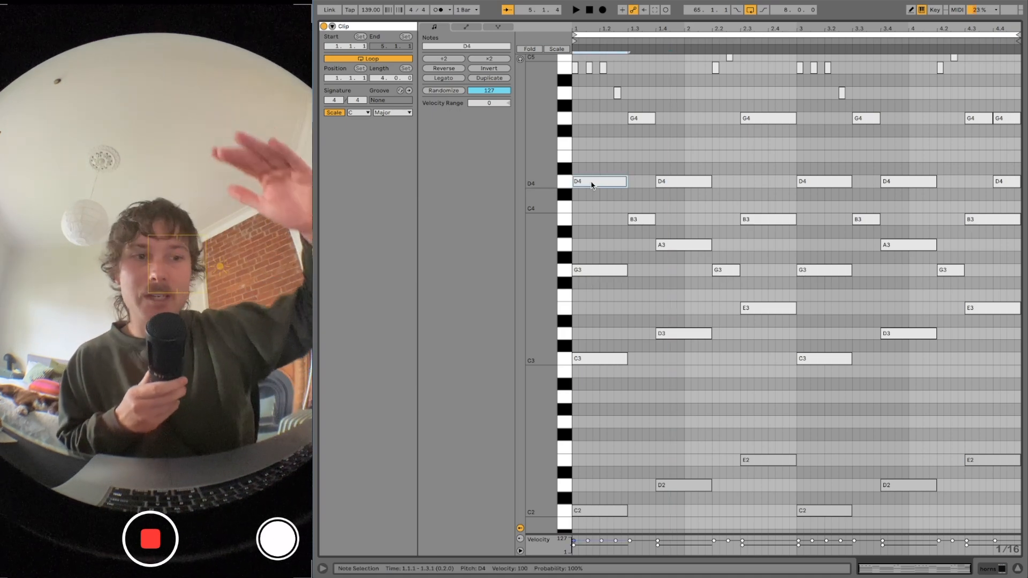
pyautogui.hotkey('shift', 'Down')
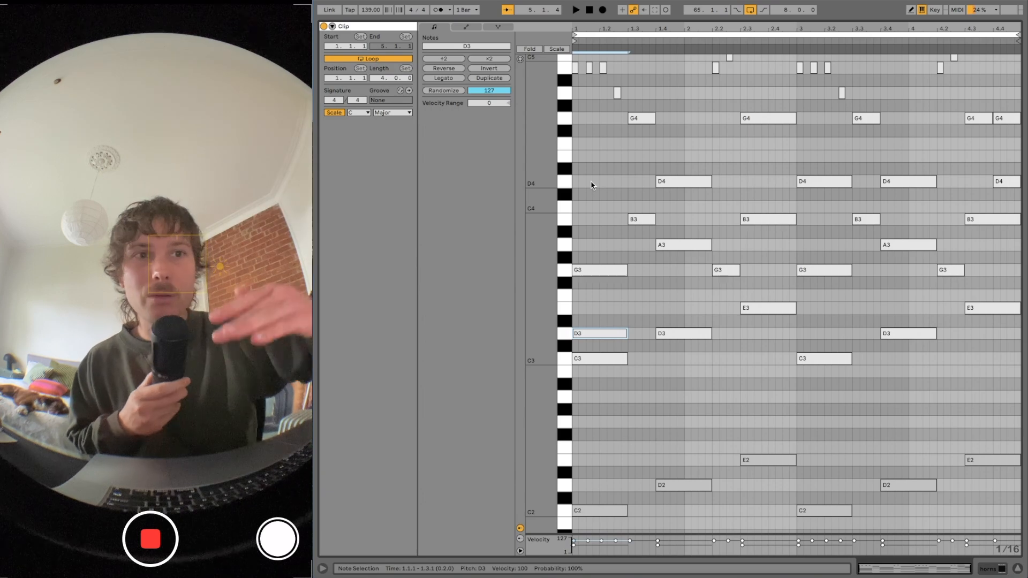
pyautogui.hotkey('shift', 'Up')
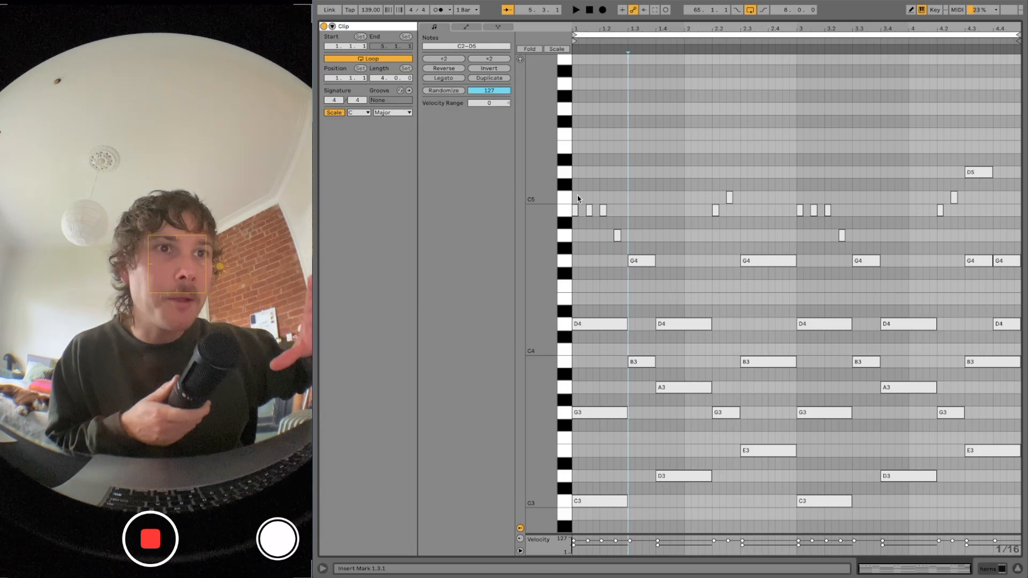
# Highlight the short A4 to C5 melody notes in the clip's first half, and the lower notes across the clip.
pyautogui.moveTo(576, 199); pyautogui.dragTo(747, 236)
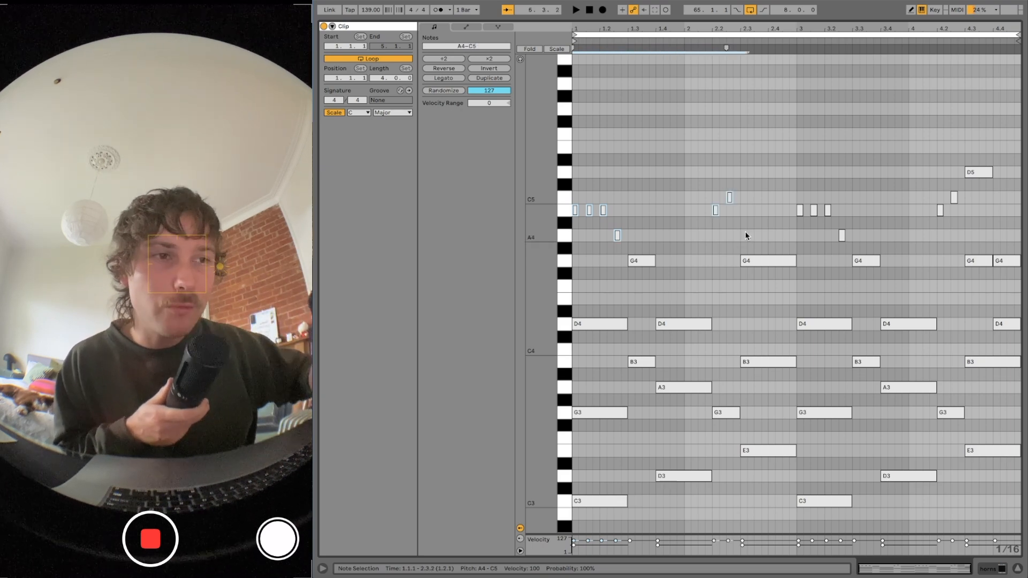
pyautogui.scroll(-7, 617, 103)
pyautogui.moveTo(573, 394); pyautogui.dragTo(1013, 473)
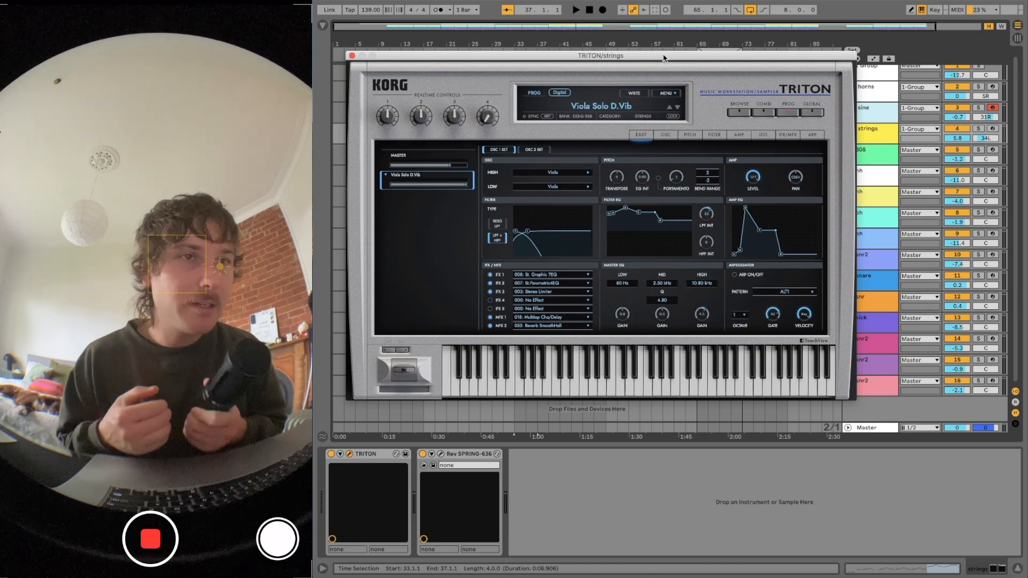
# Close the TRITON instrument window, review the strings clip's notes, and return to the strings track's TRITON device.
pyautogui.click(351, 56)
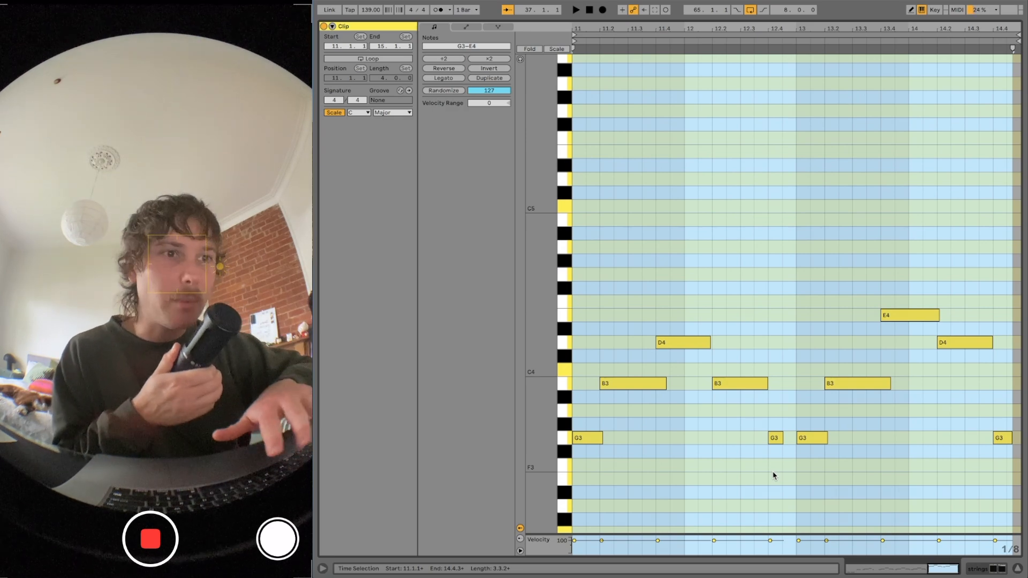
pyautogui.hotkey('shift', 'Tab')
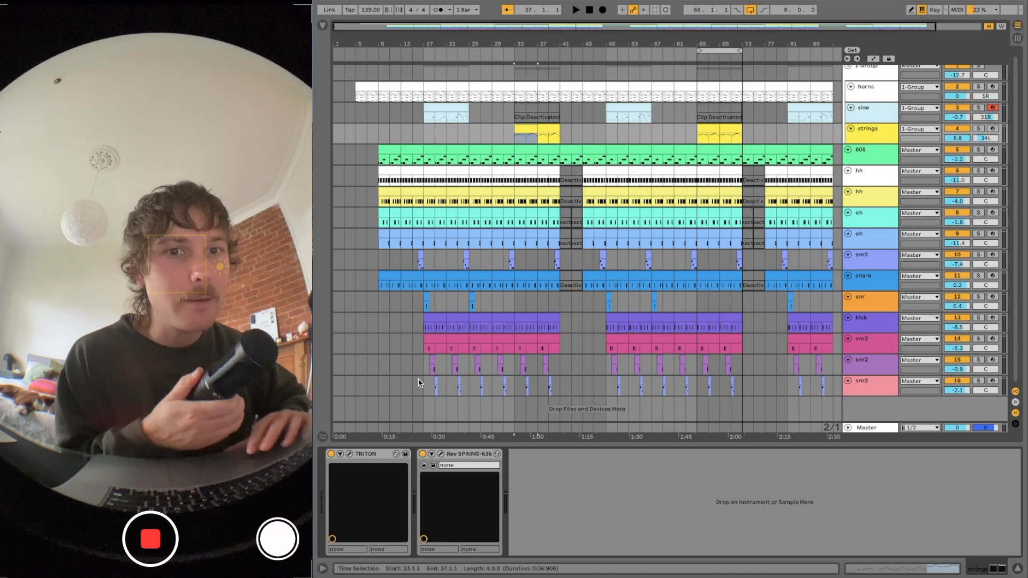
pyautogui.click(350, 453)
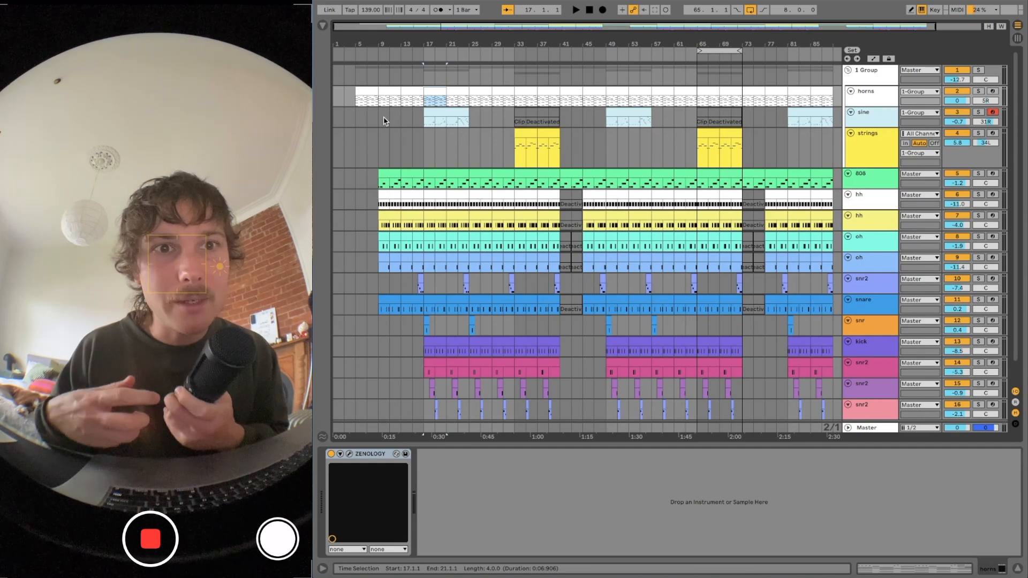
# Move from the horns to the 808 track at bar 17 and review its pattern together with the kick.
pyautogui.press('Down')
pyautogui.press('Down')
pyautogui.press('Down')
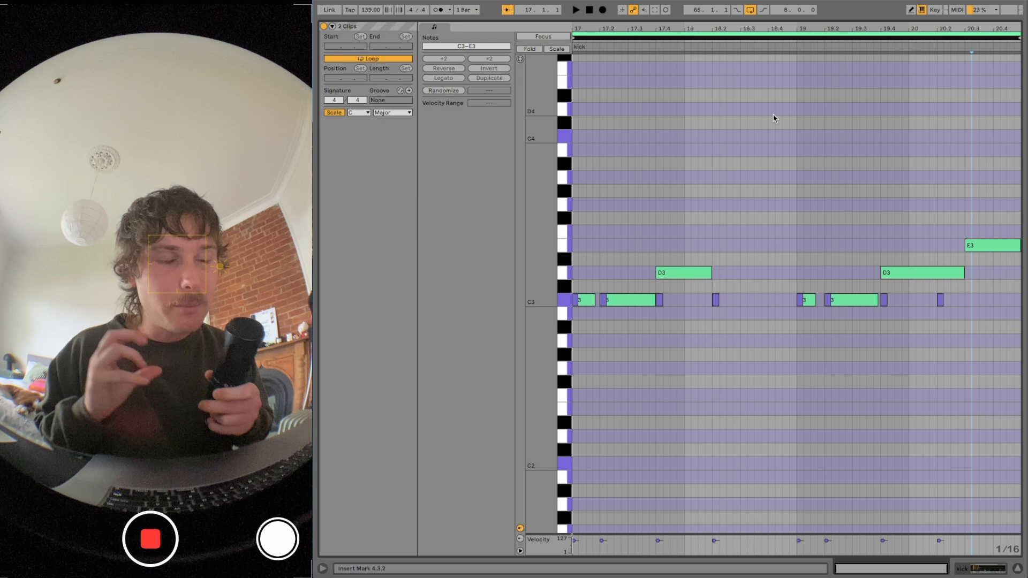
pyautogui.press('space')
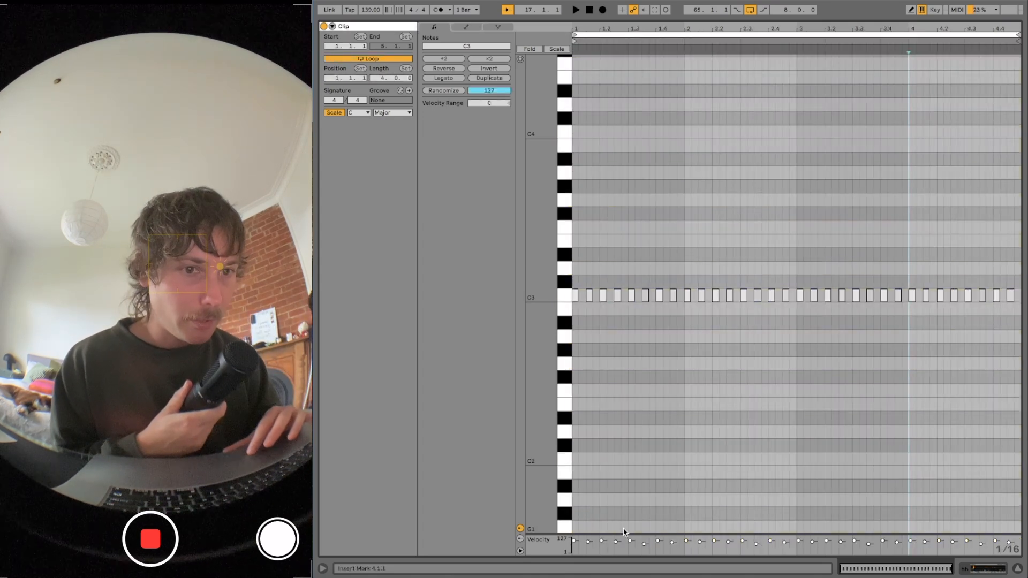
# Enlarge the hi-hat clip's velocity lane, then examine and play both hi-hat patterns together.
pyautogui.moveTo(624, 534); pyautogui.dragTo(636, 348)
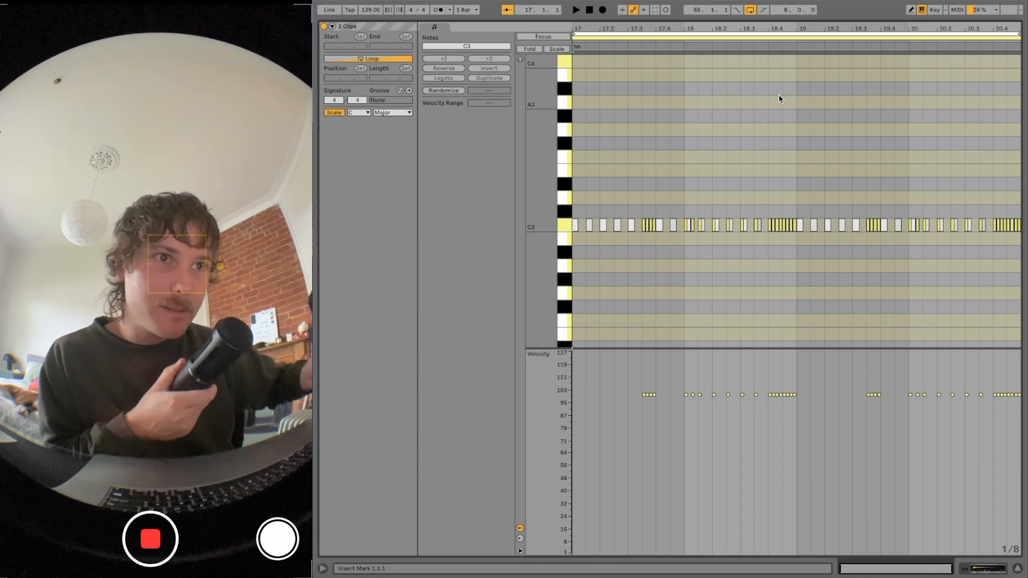
pyautogui.moveTo(542, 215); pyautogui.dragTo(551, 218)
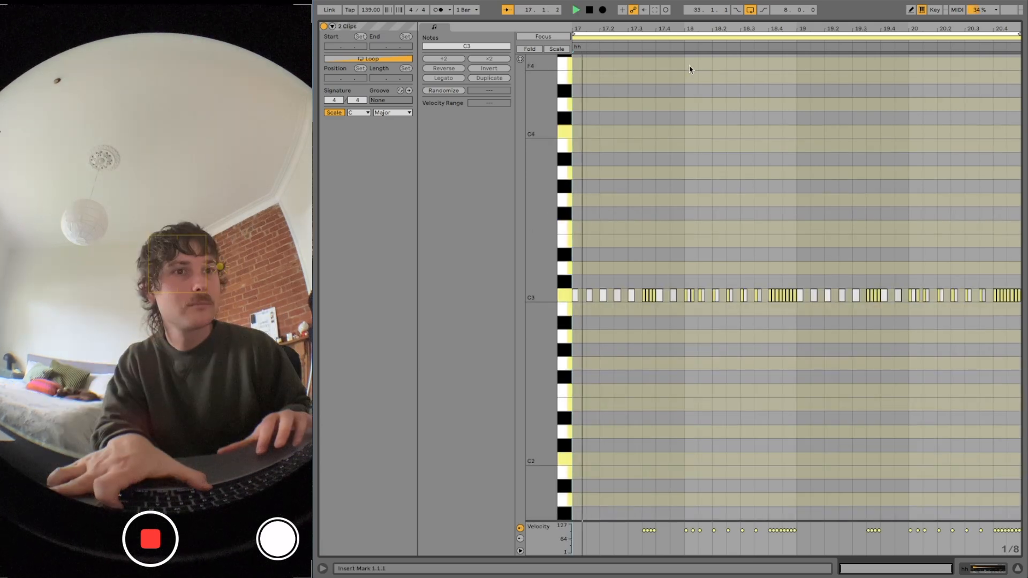
pyautogui.press('space')
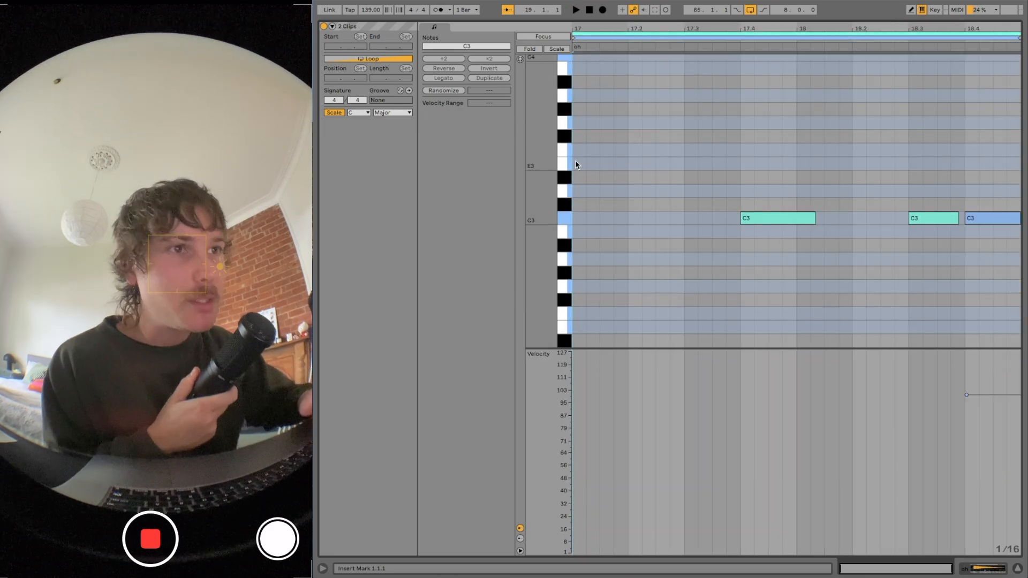
# Review the open-hat and snare patterns, and the extra snare layers across bars 17 to 25.
pyautogui.press('Tab')
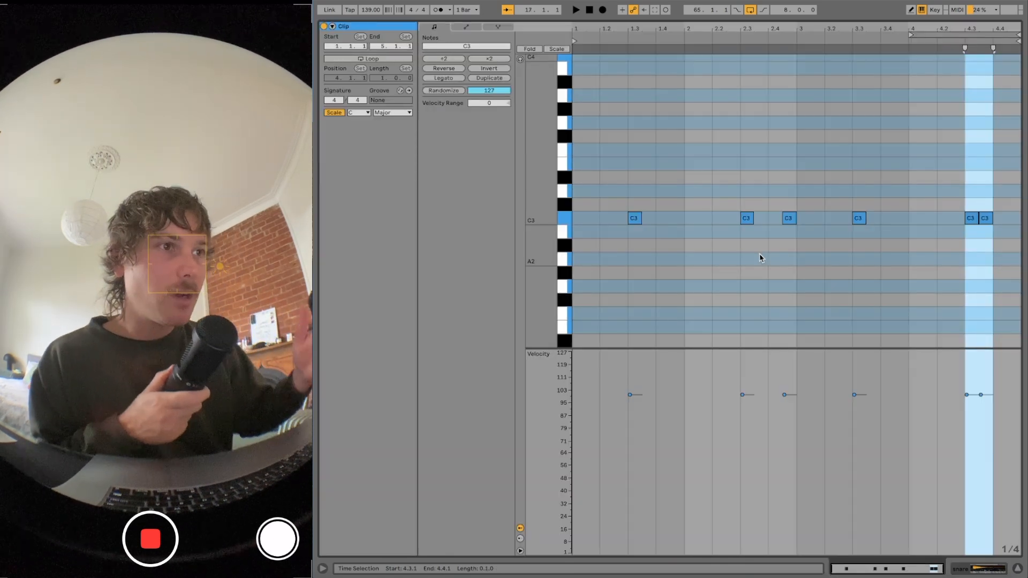
pyautogui.click(761, 258)
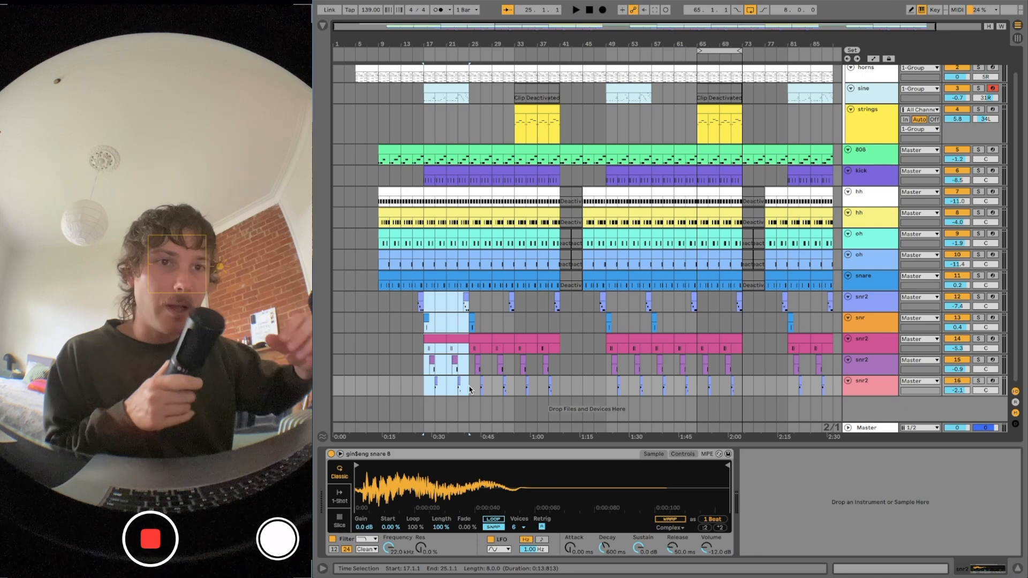
pyautogui.hotkey('shift', 'Tab')
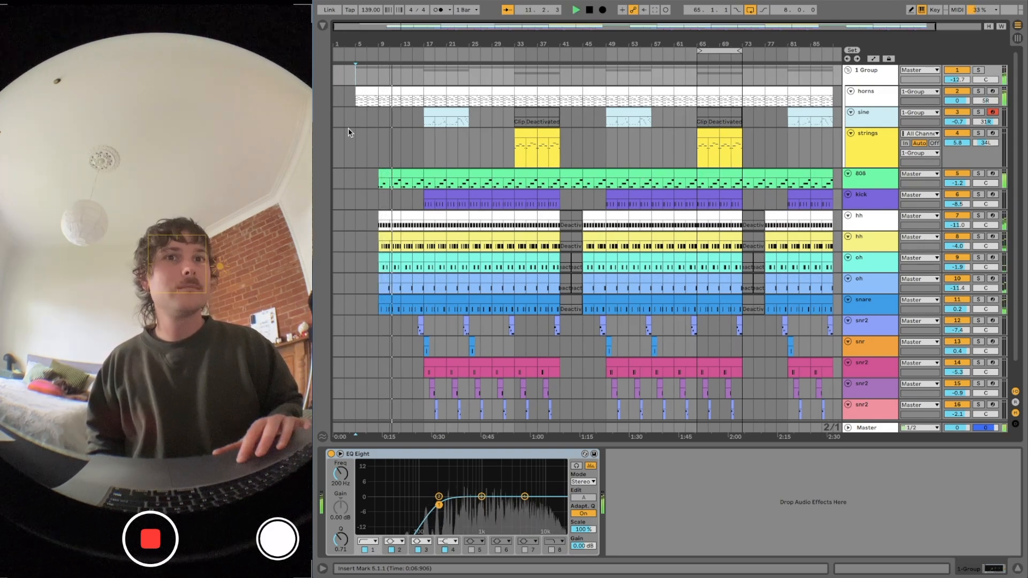
# Fit all tracks into the height of the arrangement.
pyautogui.click(988, 26)
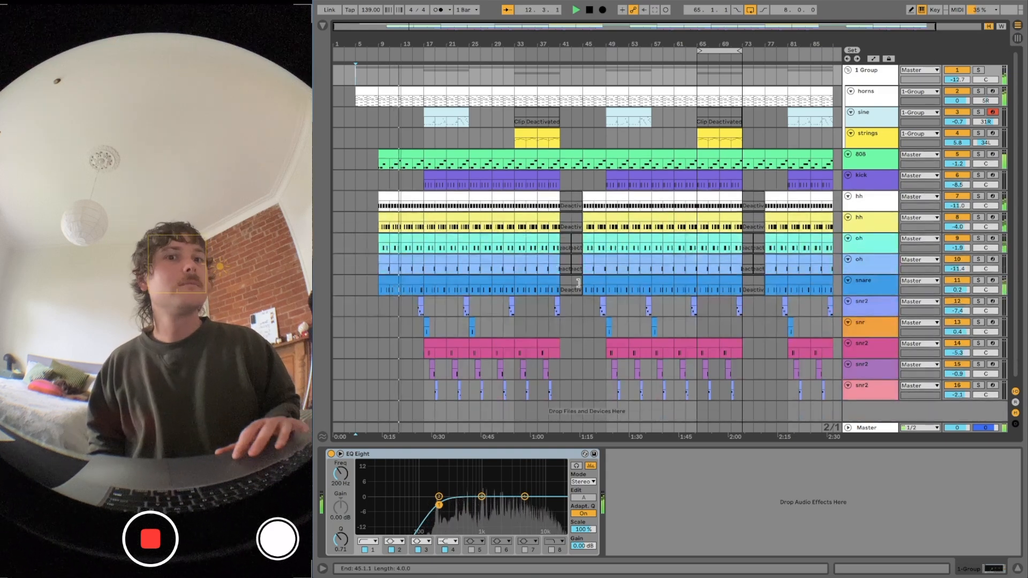